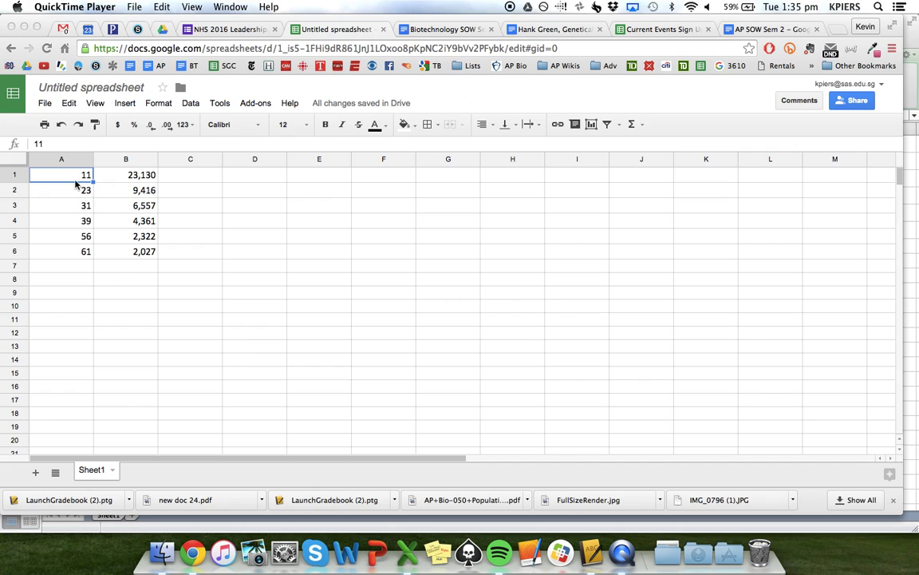
Step: Start a scatter chart from the data in A1:B6
{"action": "left_click", "coordinate": [75, 182]}
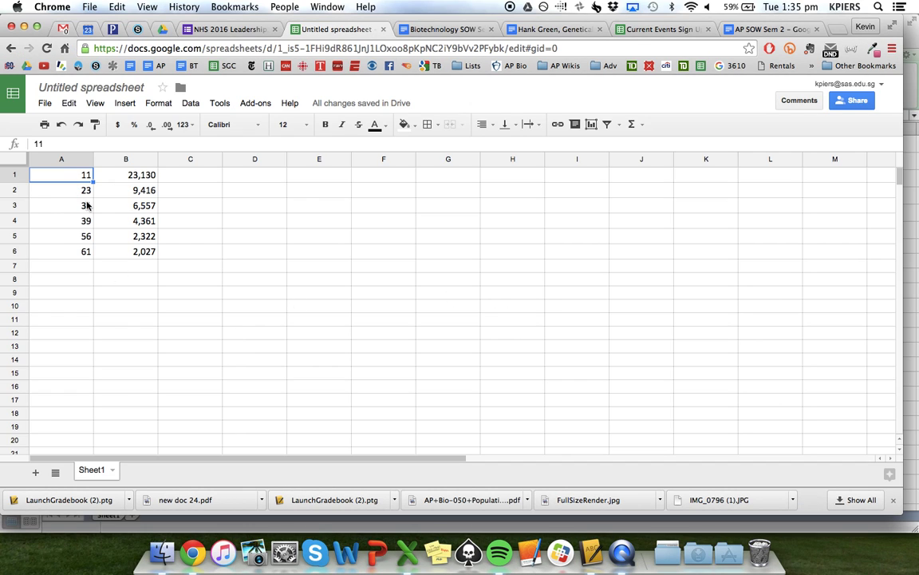
{"action": "left_click_drag", "start_coordinate": [76, 182], "coordinate": [135, 254]}
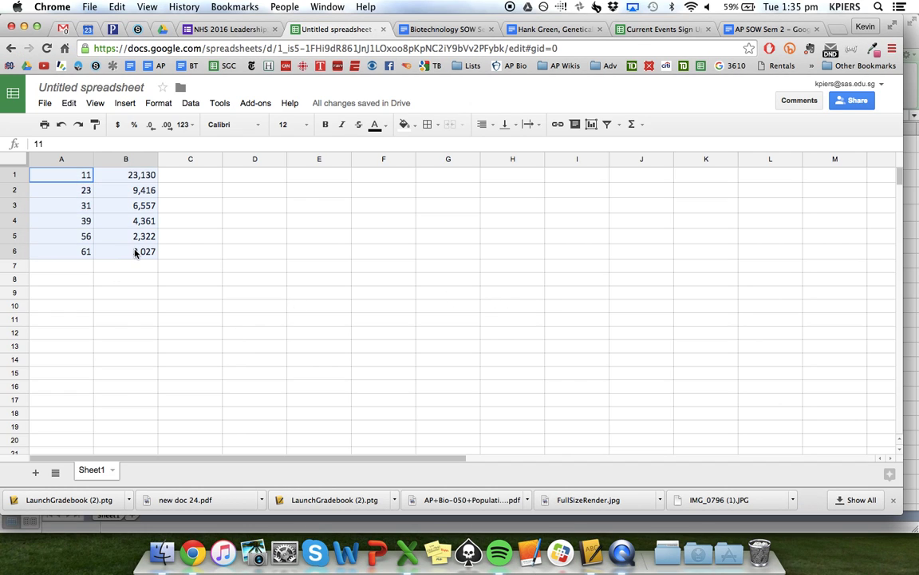
{"action": "left_click", "coordinate": [591, 125]}
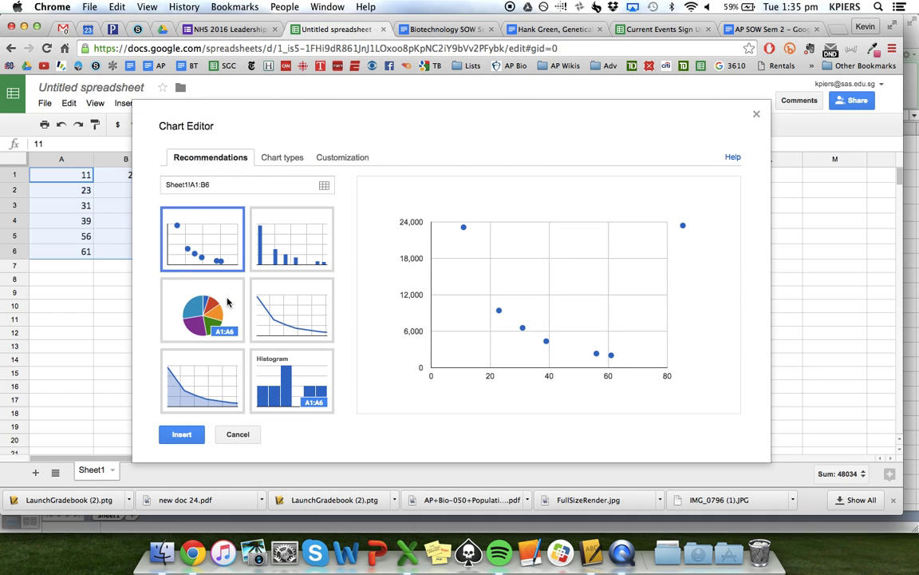
{"action": "left_click", "coordinate": [283, 158]}
{"action": "scroll", "coordinate": [206, 295], "scroll_direction": "down", "scroll_amount": 10}
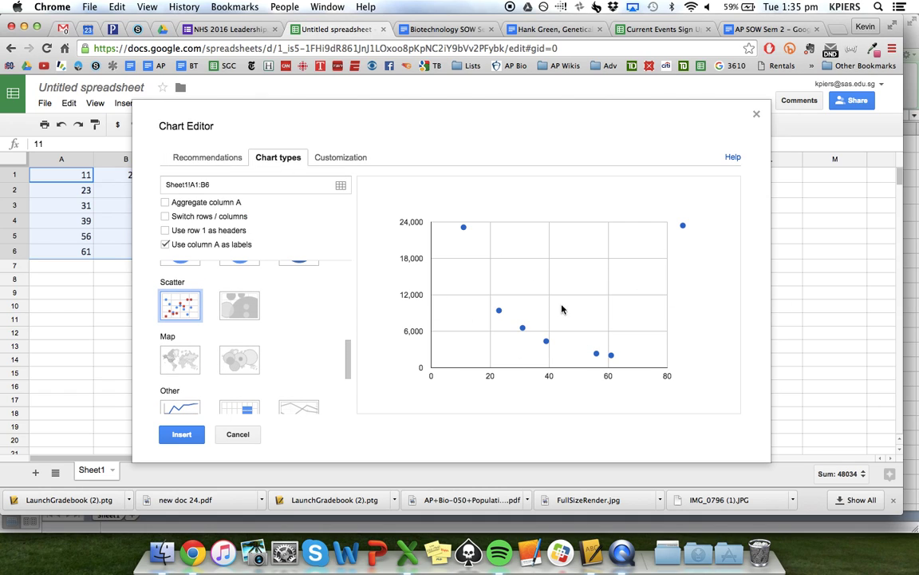
Step: Title the chart "kajnfohfeawhcf" and set its legend to None
{"action": "mouse_move", "coordinate": [461, 229]}
{"action": "left_click", "coordinate": [339, 160]}
{"action": "left_click", "coordinate": [237, 240]}
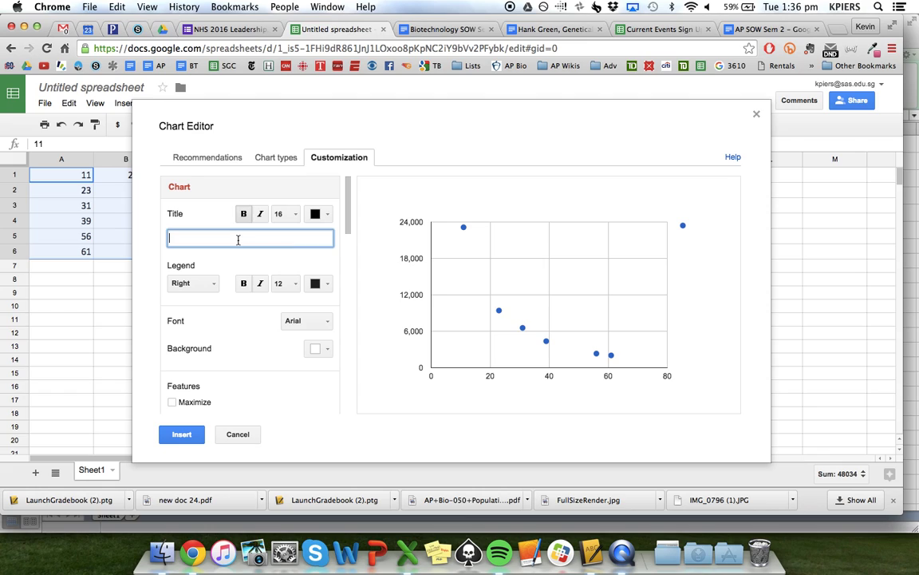
{"action": "left_click", "coordinate": [212, 287]}
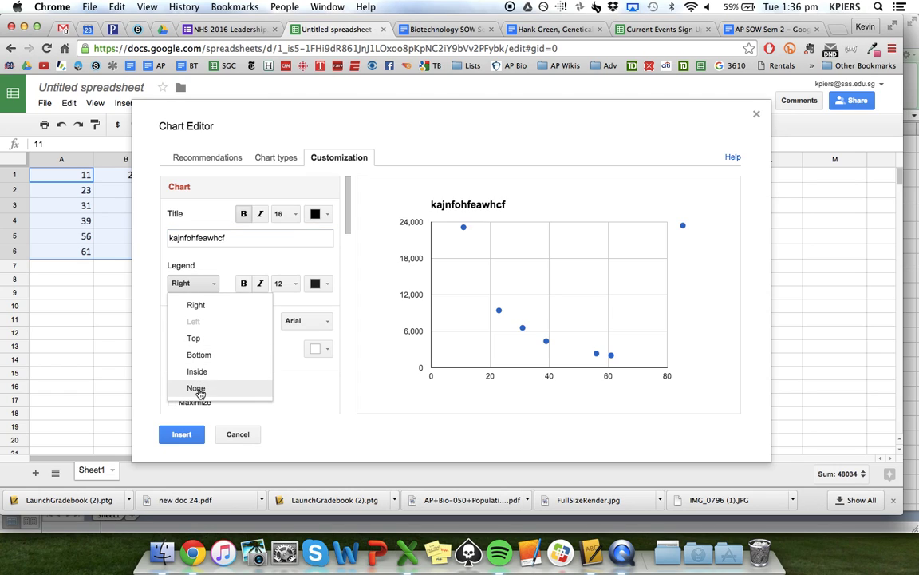
{"action": "left_click", "coordinate": [200, 391]}
Step: Enter "oruyoriuyteoritu" as the title of the chart's horizontal axis
{"action": "scroll", "coordinate": [251, 308], "scroll_direction": "down", "scroll_amount": 5}
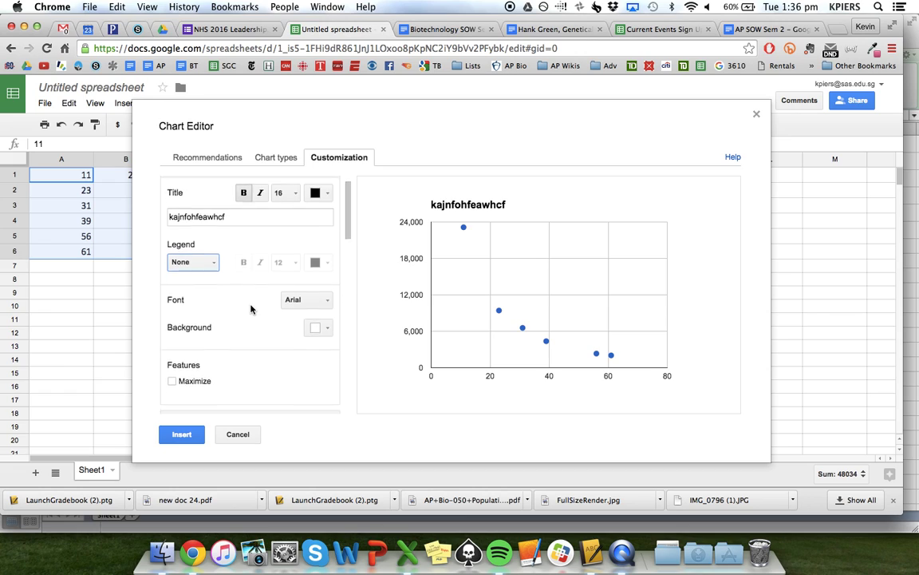
{"action": "scroll", "coordinate": [250, 310], "scroll_direction": "down", "scroll_amount": 3}
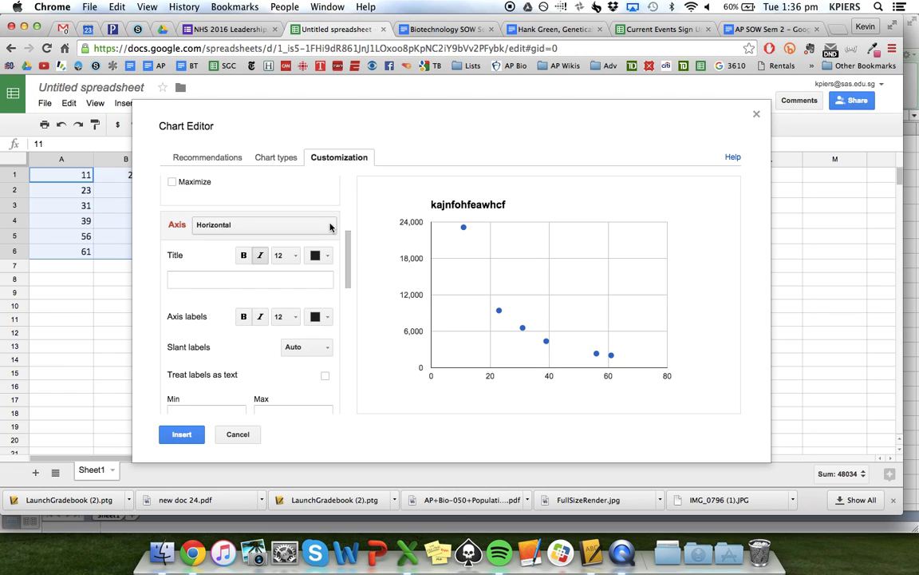
{"action": "left_click", "coordinate": [209, 226]}
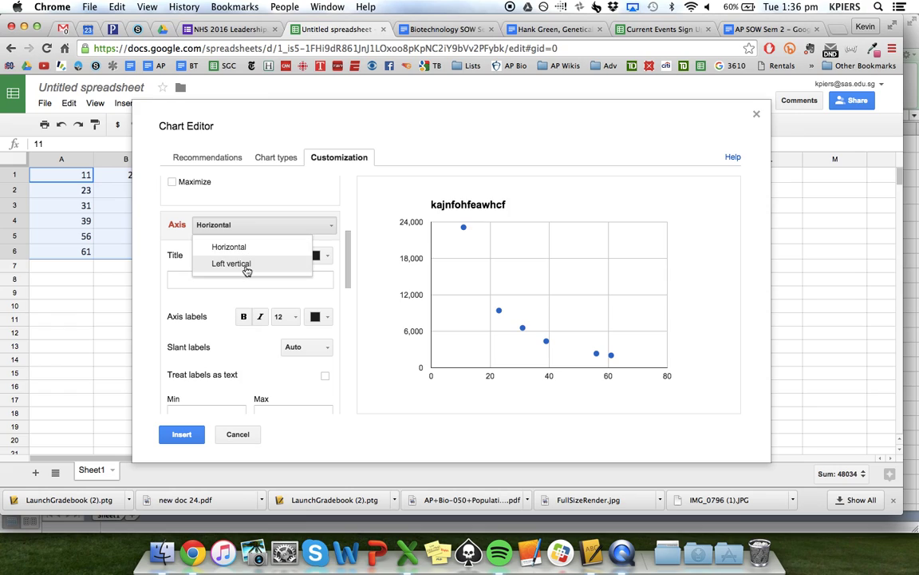
{"action": "left_click", "coordinate": [324, 227]}
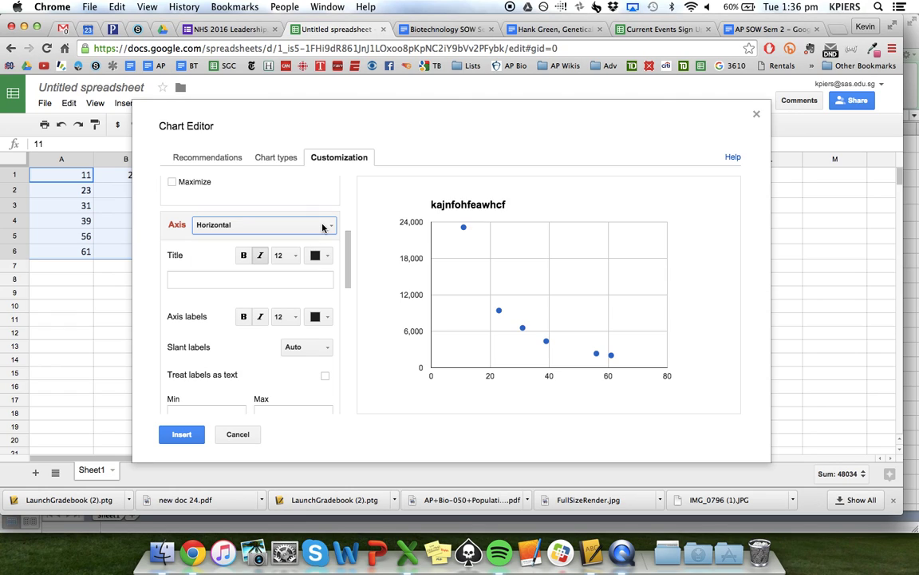
{"action": "left_click", "coordinate": [213, 281]}
{"action": "type", "text": "oruyoriuyteoritu"}
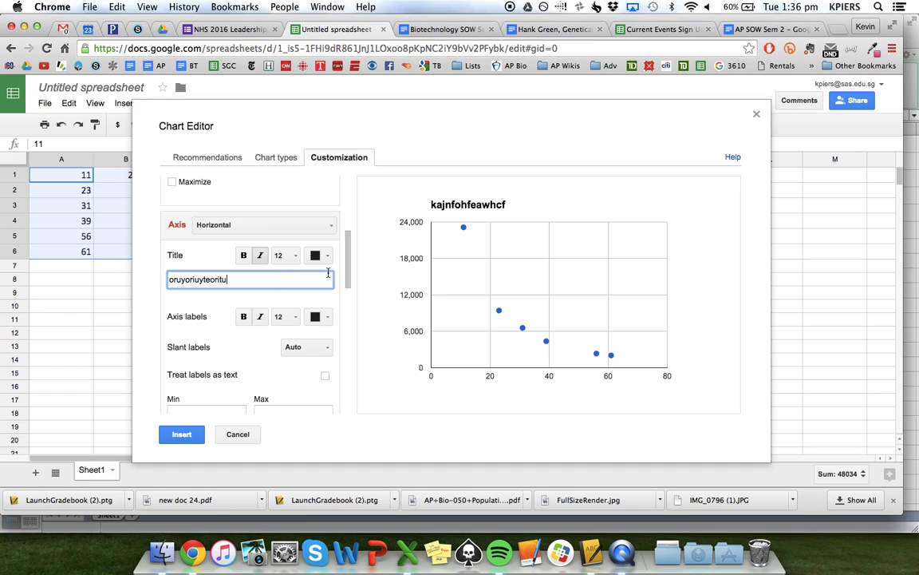
Step: Enter ",cmnvmxcbvn" as the title of the chart's left vertical axis
{"action": "left_click", "coordinate": [297, 225]}
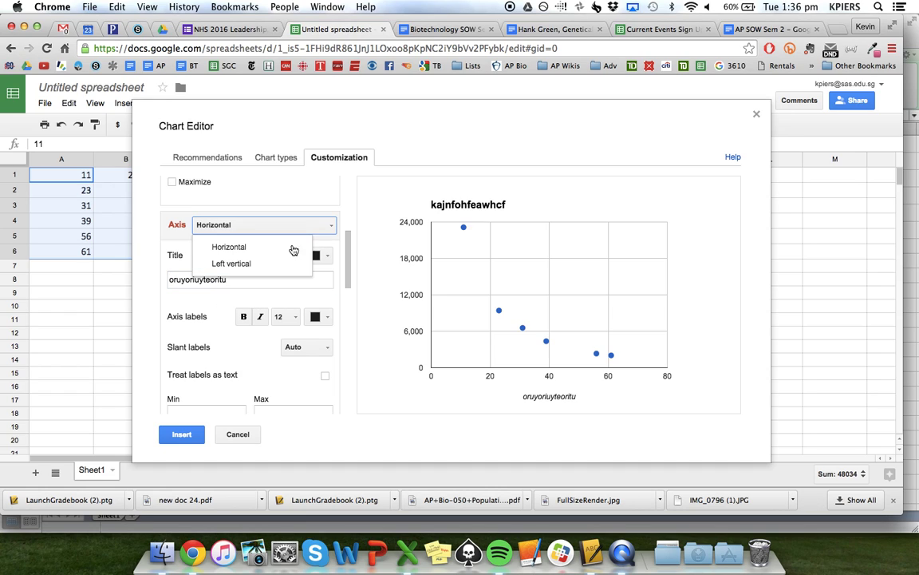
{"action": "left_click", "coordinate": [244, 268]}
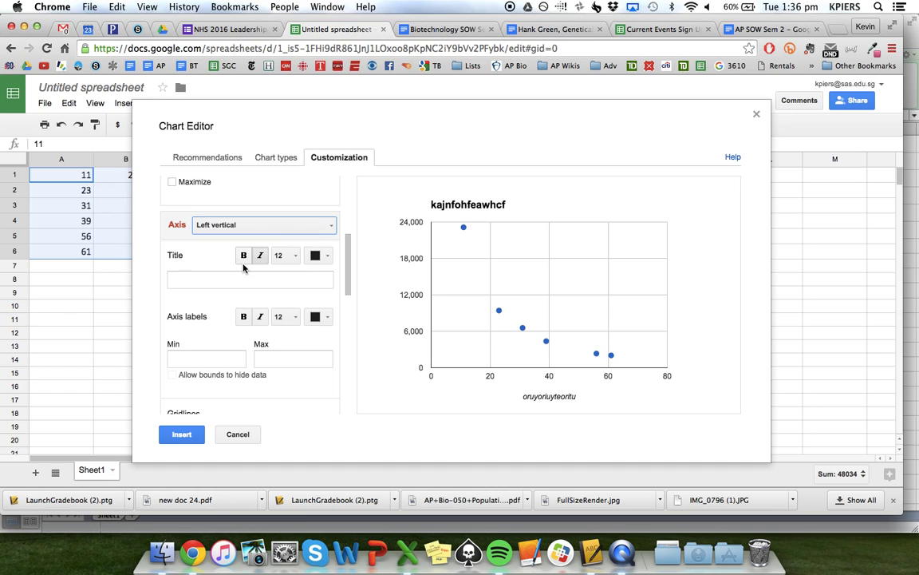
{"action": "scroll", "coordinate": [273, 285], "scroll_direction": "down", "scroll_amount": 2}
{"action": "scroll", "coordinate": [277, 285], "scroll_direction": "down", "scroll_amount": 1}
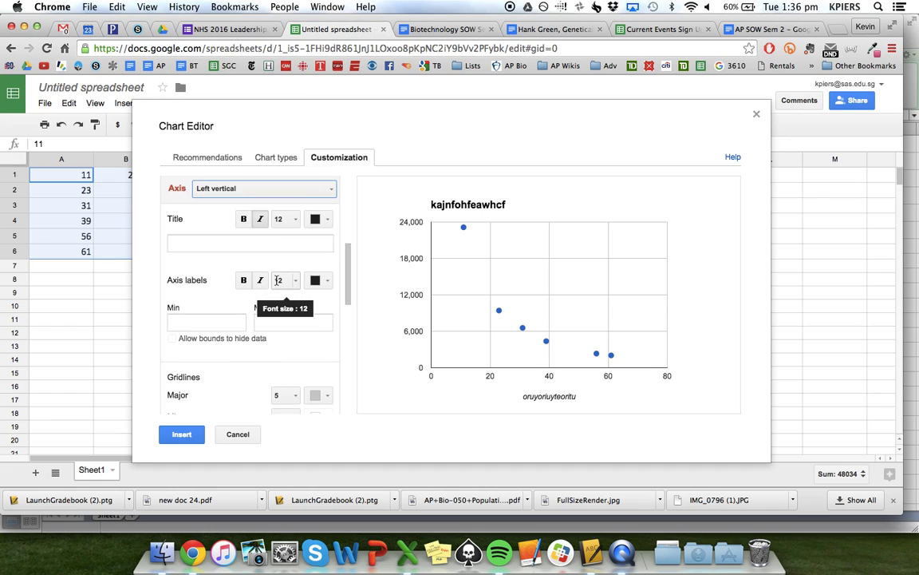
{"action": "scroll", "coordinate": [256, 285], "scroll_direction": "down", "scroll_amount": 2}
{"action": "scroll", "coordinate": [263, 285], "scroll_direction": "up", "scroll_amount": 3}
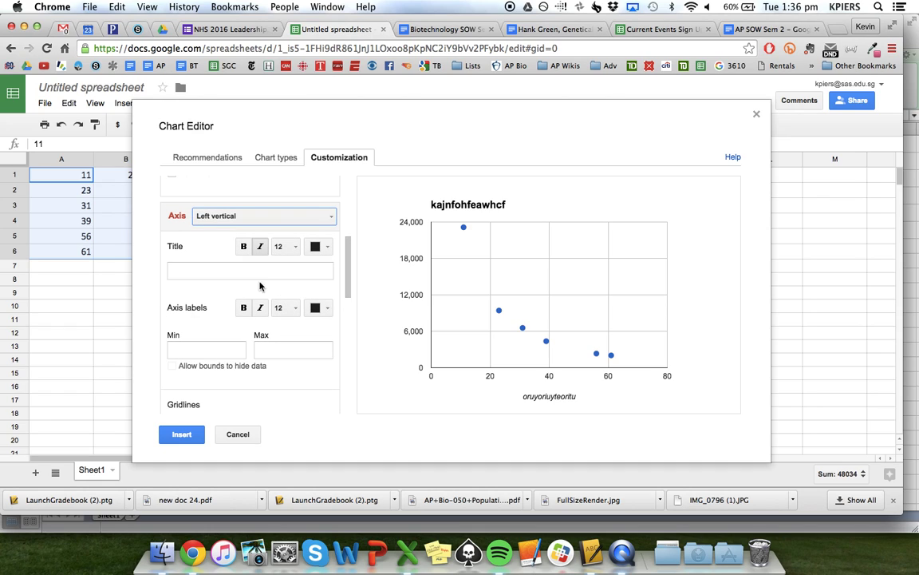
{"action": "left_click", "coordinate": [258, 271]}
{"action": "type", "text": ",cmnvmxcbvn"}
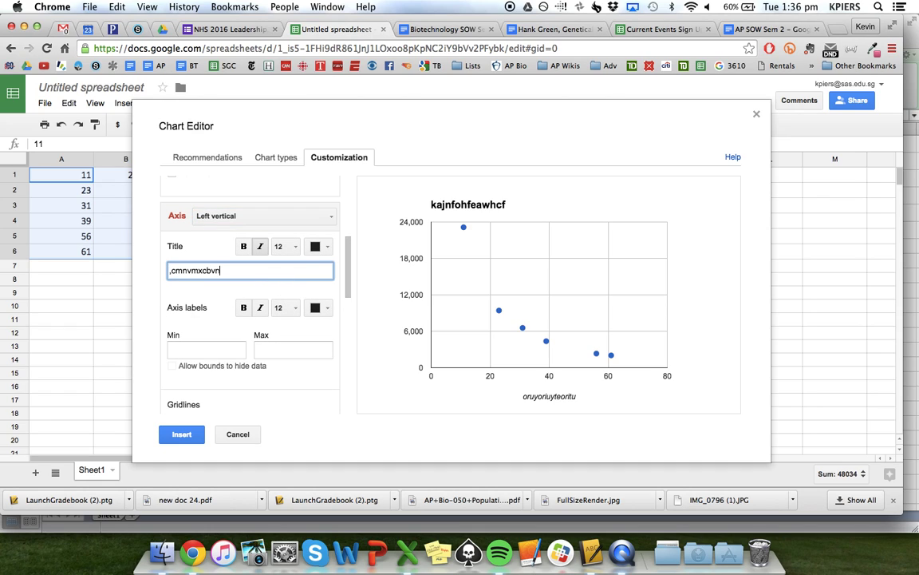
Step: Give the left vertical axis a log scale with 3 major and 10 minor gridlines
{"action": "scroll", "coordinate": [253, 339], "scroll_direction": "down", "scroll_amount": 5}
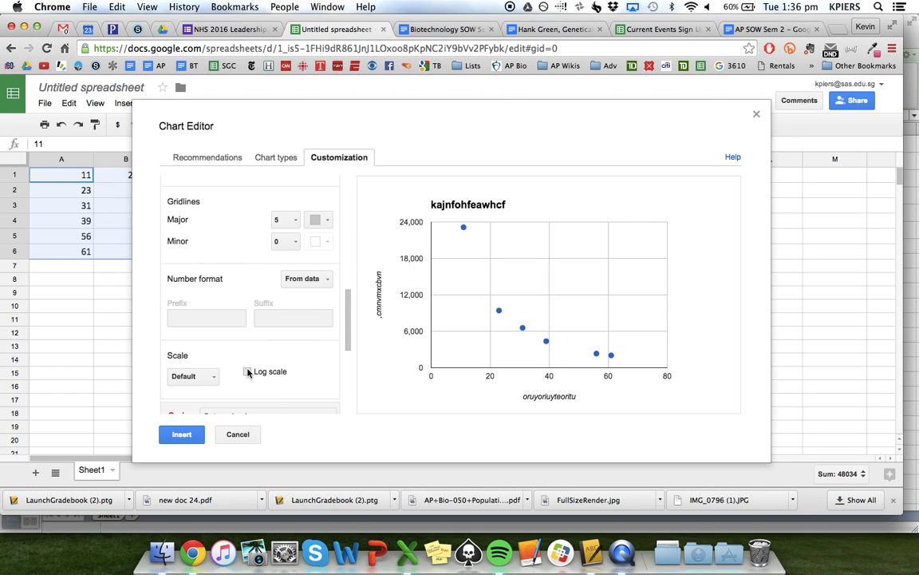
{"action": "left_click", "coordinate": [247, 372]}
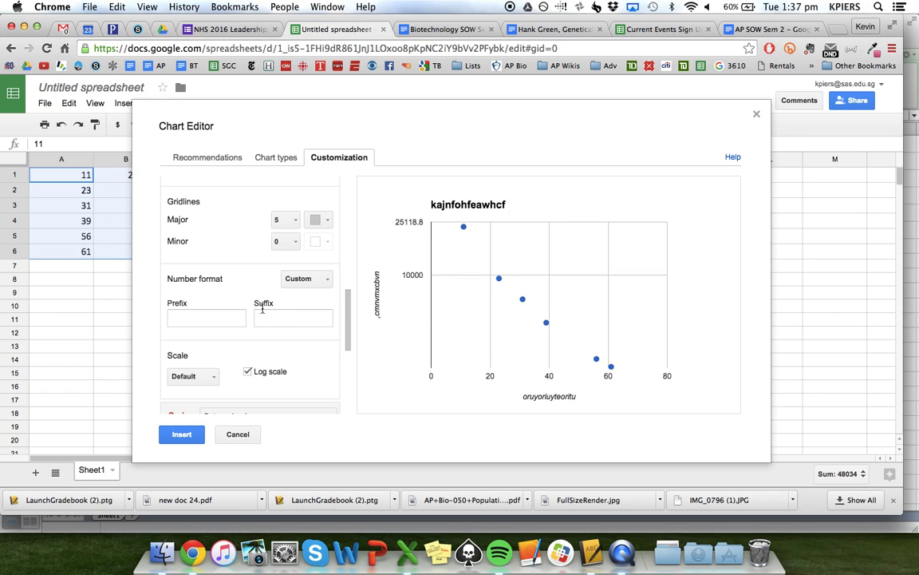
{"action": "scroll", "coordinate": [263, 313], "scroll_direction": "down", "scroll_amount": 5}
{"action": "scroll", "coordinate": [263, 313], "scroll_direction": "up", "scroll_amount": 5}
{"action": "scroll", "coordinate": [262, 312], "scroll_direction": "up", "scroll_amount": 2}
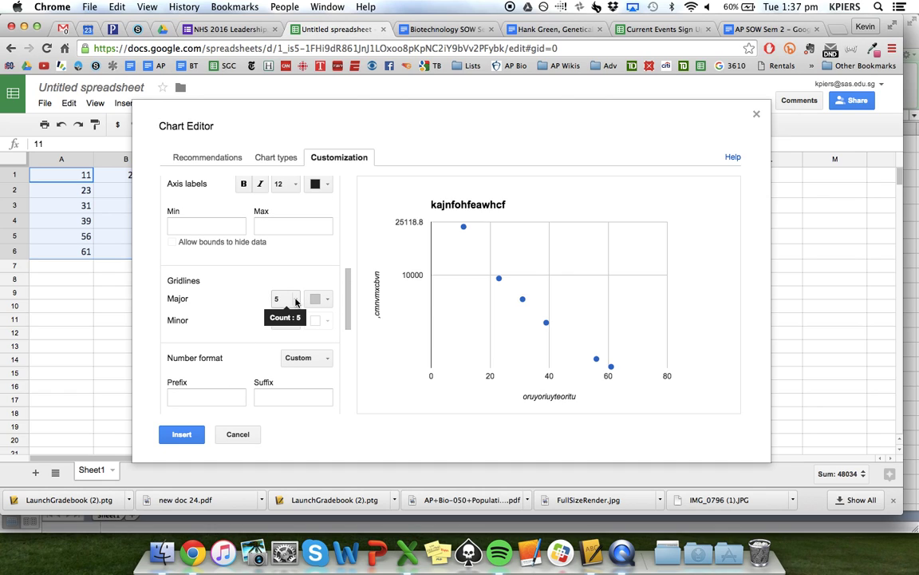
{"action": "left_click", "coordinate": [294, 300]}
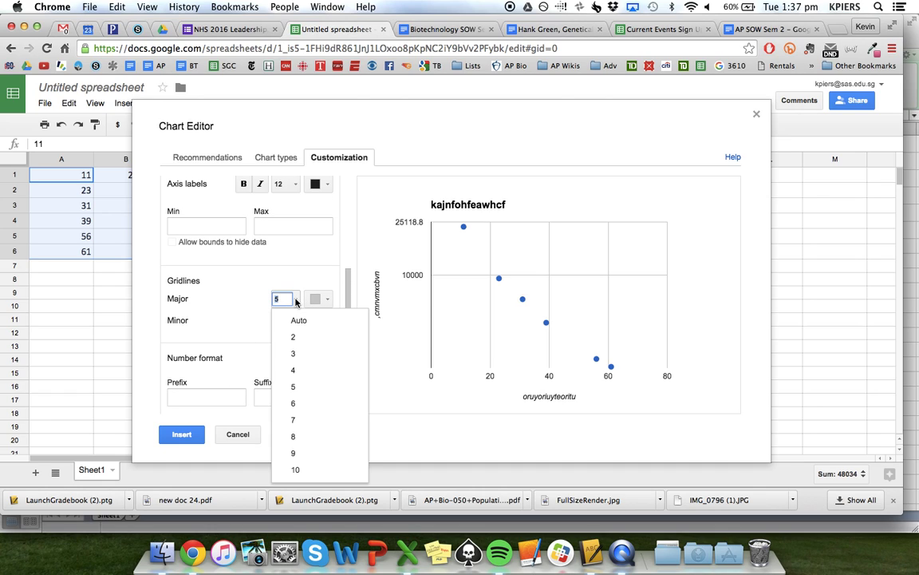
{"action": "left_click", "coordinate": [300, 356]}
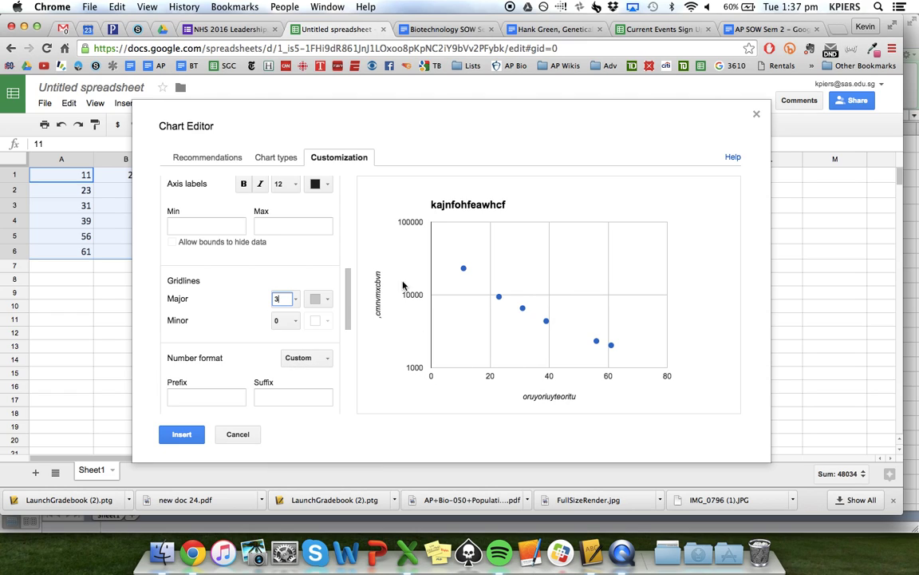
{"action": "left_click", "coordinate": [295, 321]}
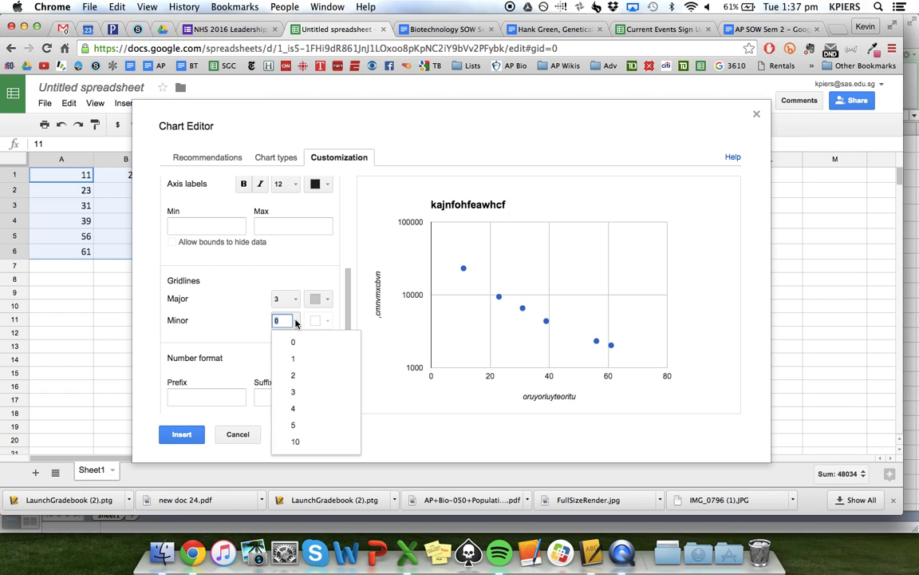
{"action": "left_click", "coordinate": [301, 441]}
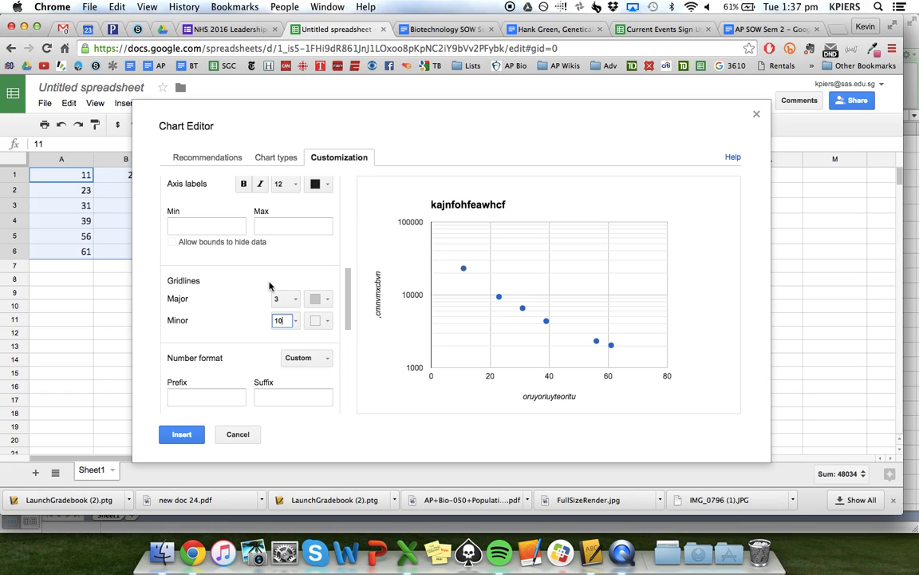
Step: Try a maximum of 30000 on the left vertical axis and clear the value again
{"action": "left_click", "coordinate": [274, 226]}
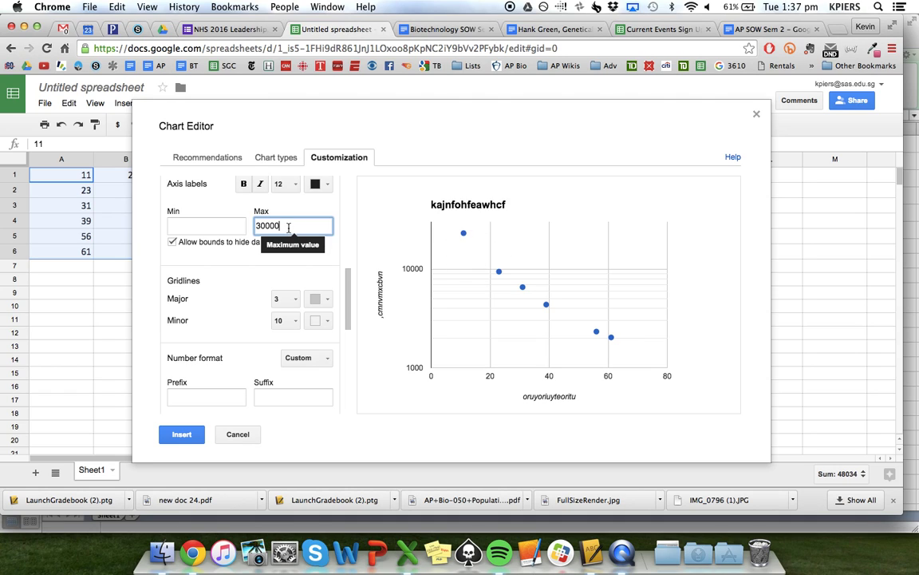
{"action": "key", "text": "BackSpace"}
{"action": "key", "text": "BackSpace"}
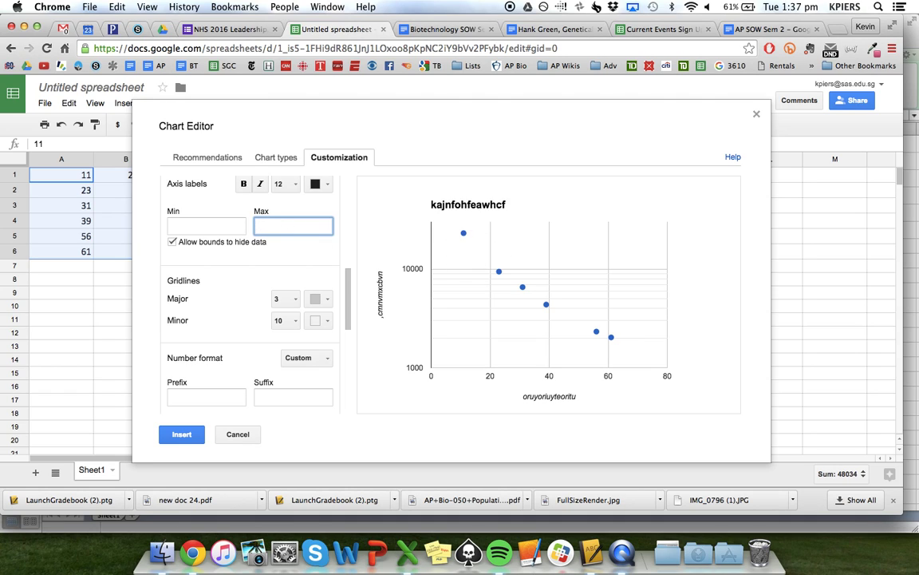
{"action": "left_click", "coordinate": [309, 256]}
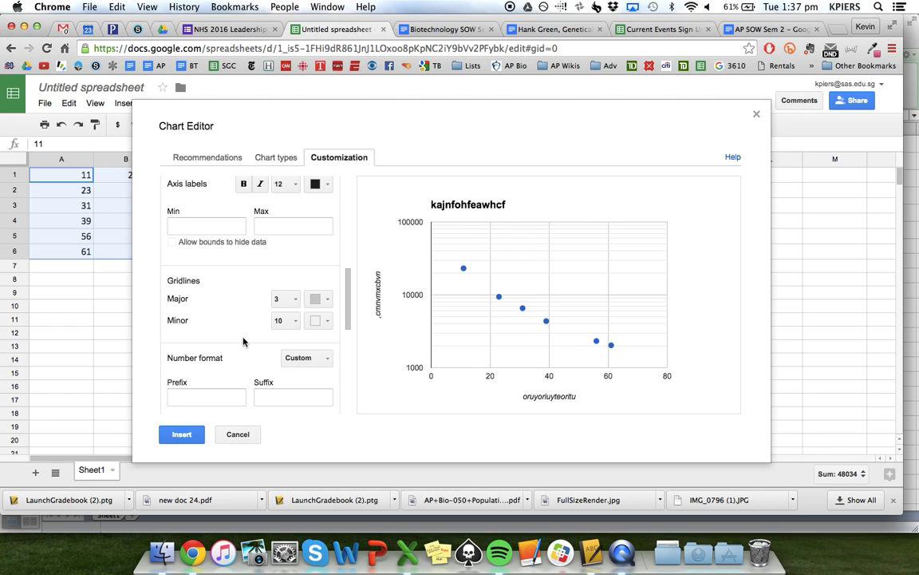
Step: Add an exponential trendline to data series 1
{"action": "scroll", "coordinate": [229, 315], "scroll_direction": "down", "scroll_amount": 1}
{"action": "scroll", "coordinate": [229, 315], "scroll_direction": "down", "scroll_amount": 5}
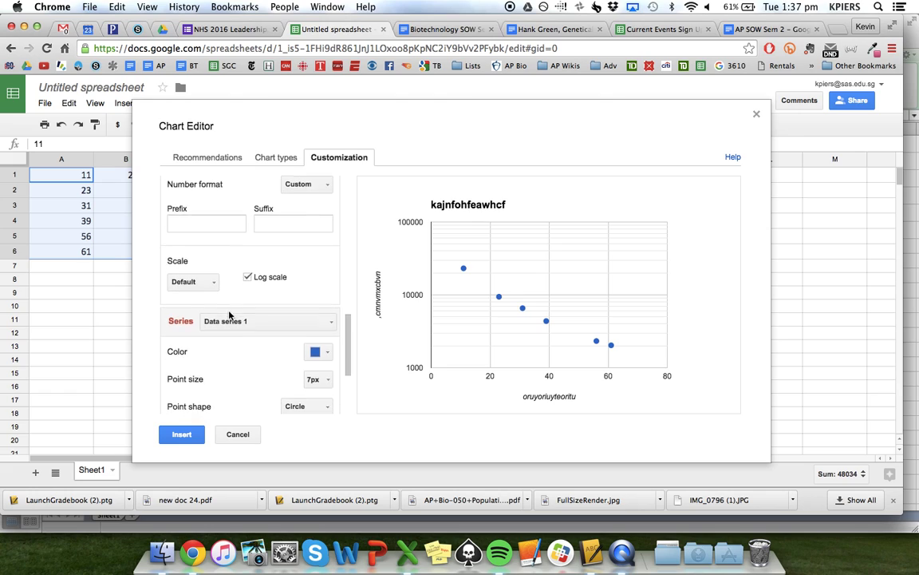
{"action": "scroll", "coordinate": [229, 315], "scroll_direction": "down", "scroll_amount": 3}
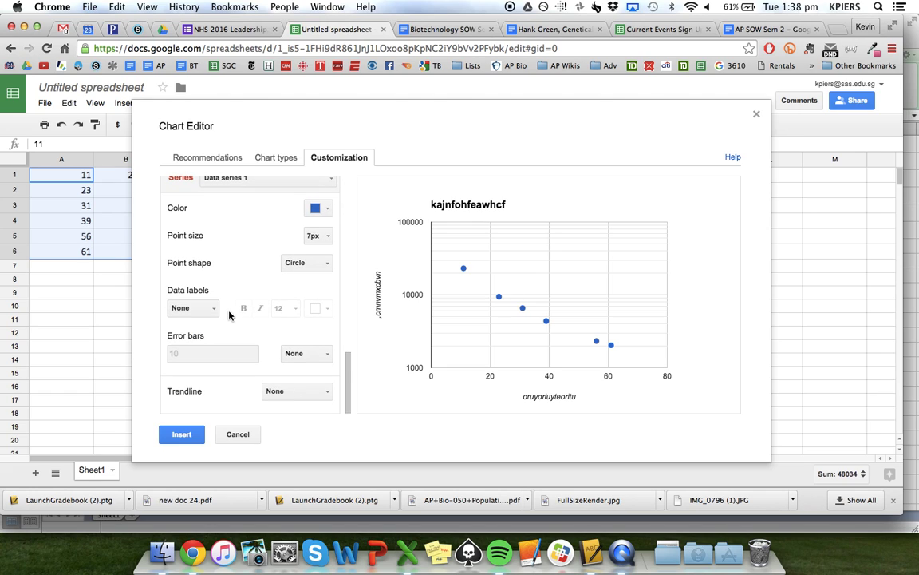
{"action": "left_click", "coordinate": [327, 391]}
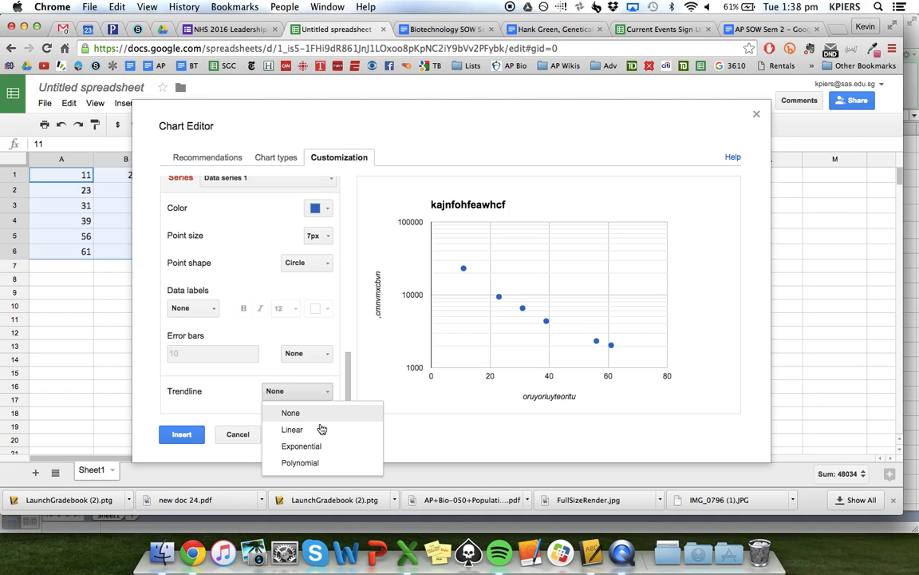
{"action": "left_click", "coordinate": [319, 451]}
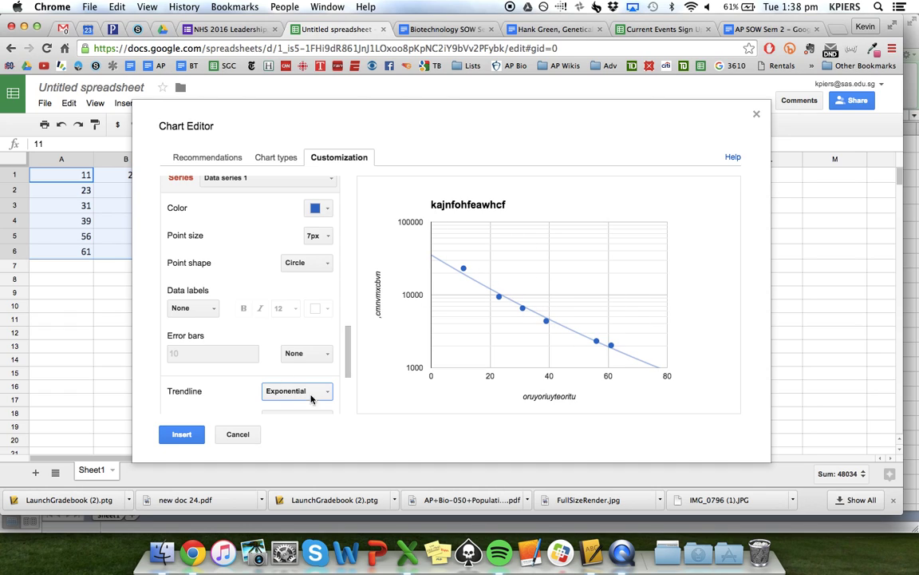
Step: Set the trendline of data series 1 to polynomial with degree 3
{"action": "scroll", "coordinate": [299, 379], "scroll_direction": "down", "scroll_amount": 3}
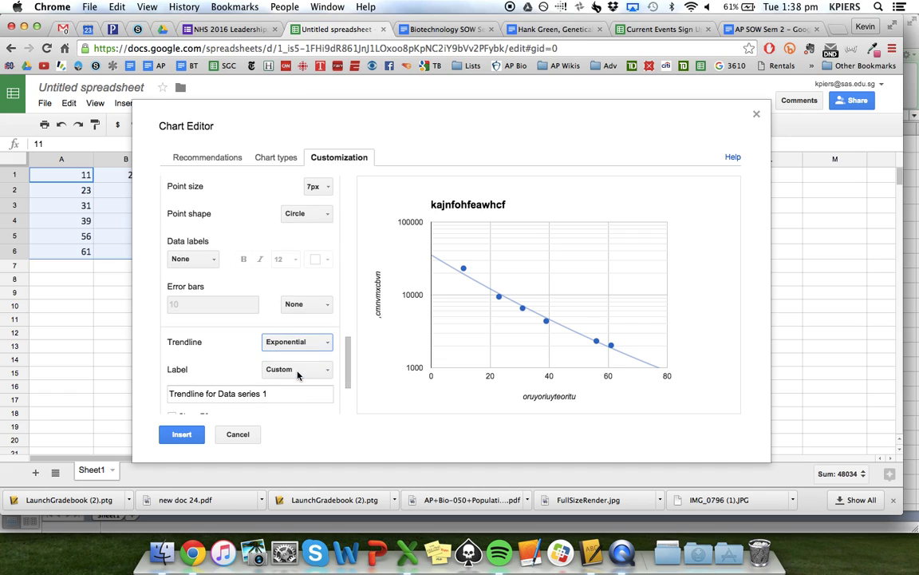
{"action": "left_click", "coordinate": [297, 341]}
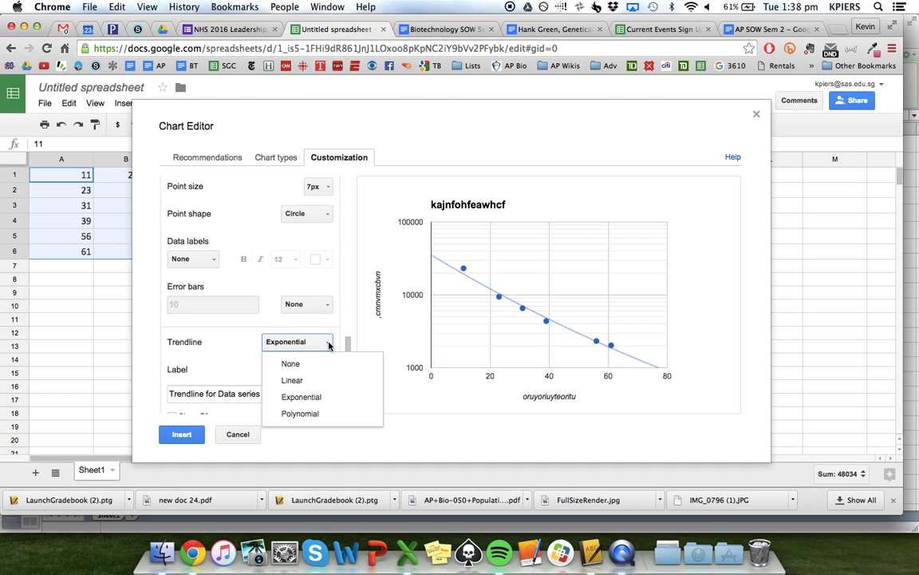
{"action": "left_click", "coordinate": [322, 414]}
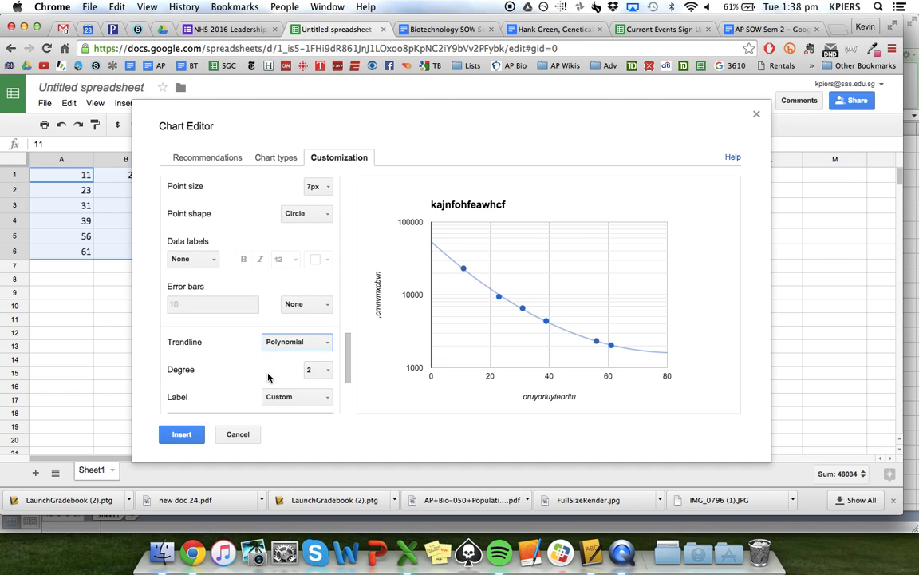
{"action": "left_click", "coordinate": [329, 370]}
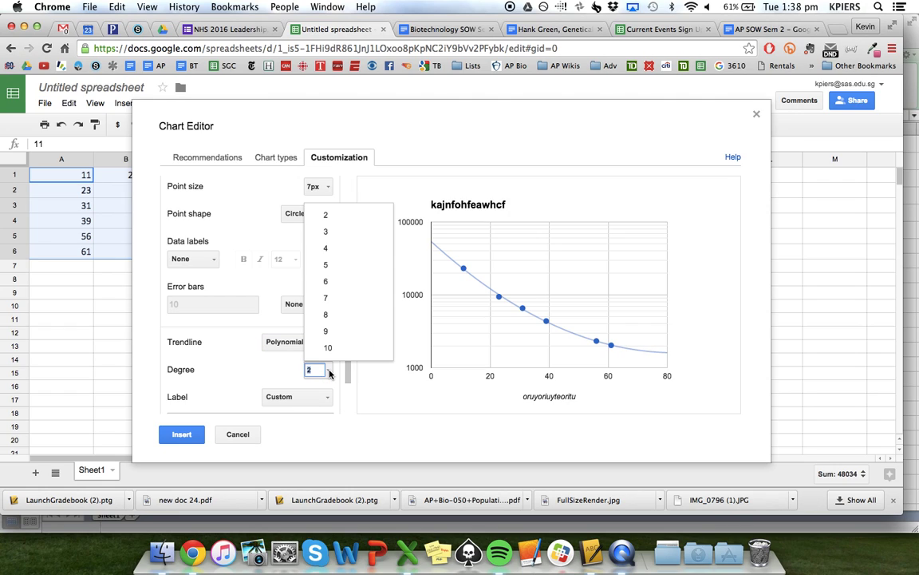
{"action": "left_click", "coordinate": [327, 231]}
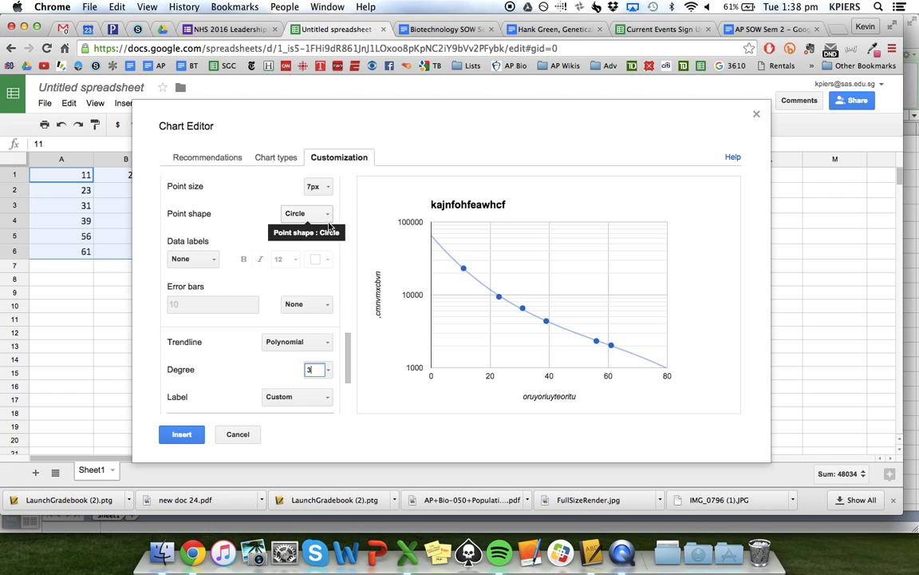
Step: Try polynomial degrees 2, 4 and 3 in turn for the trendline of data series 1
{"action": "left_click", "coordinate": [328, 371]}
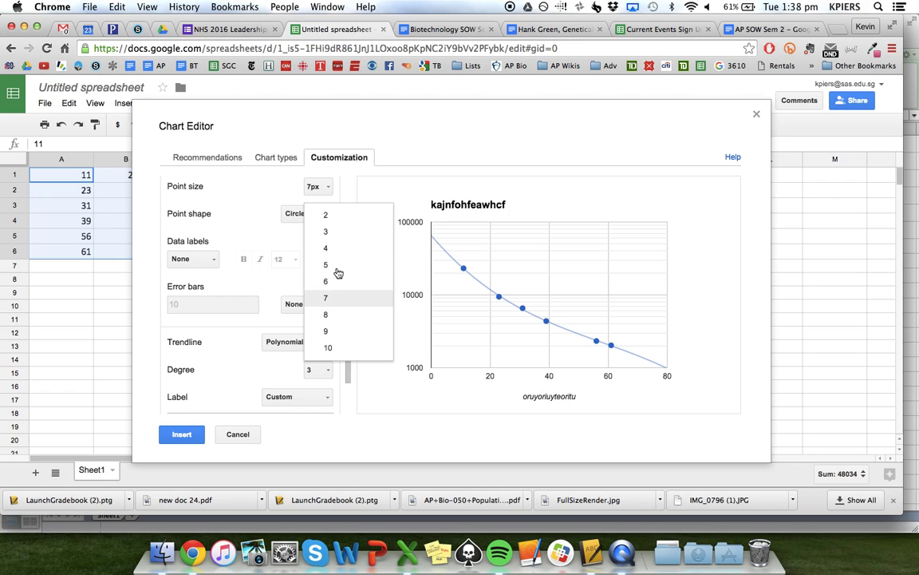
{"action": "left_click", "coordinate": [327, 215]}
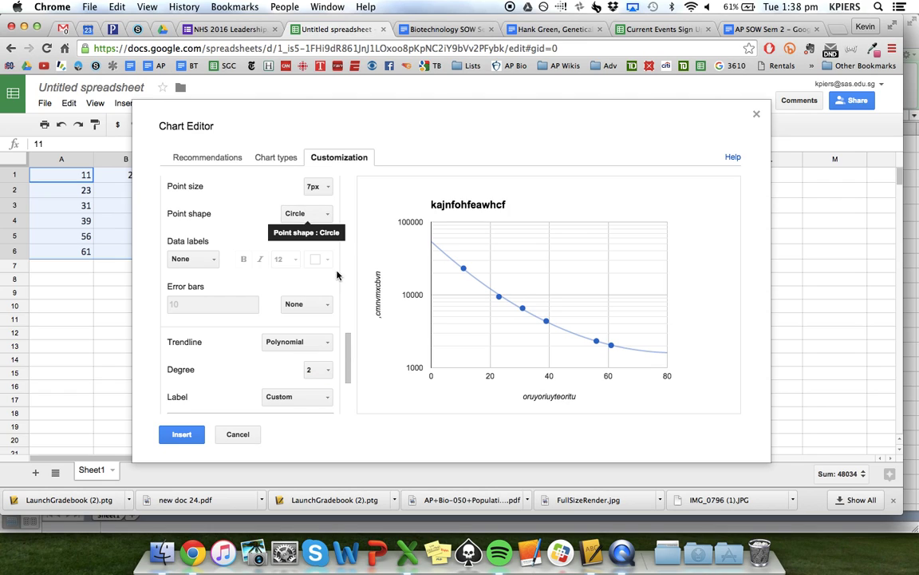
{"action": "left_click", "coordinate": [327, 371]}
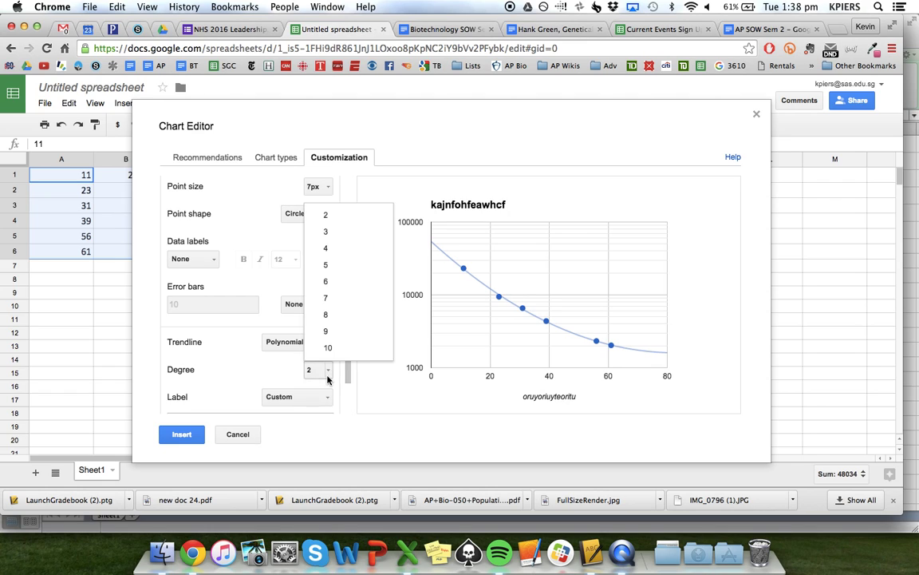
{"action": "left_click", "coordinate": [337, 252]}
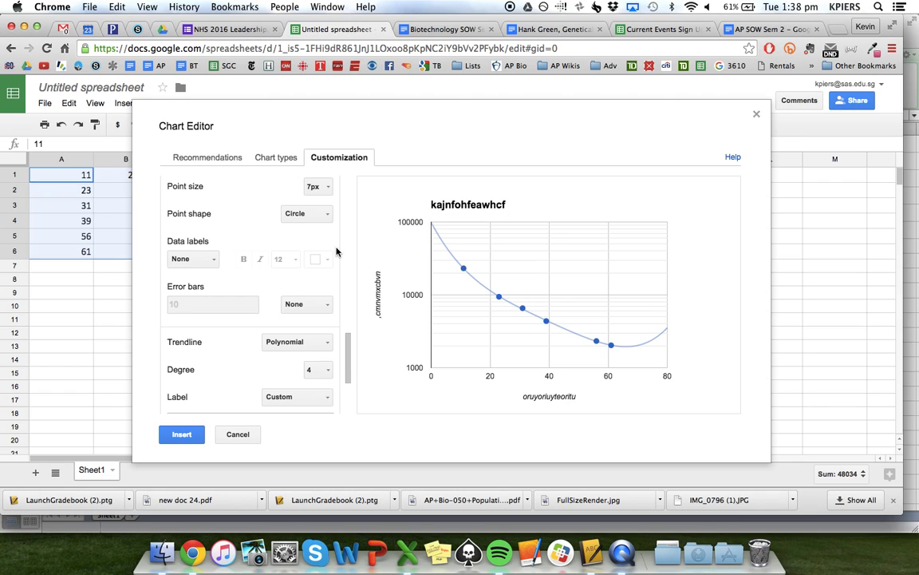
{"action": "left_click", "coordinate": [327, 371]}
{"action": "left_click", "coordinate": [329, 232]}
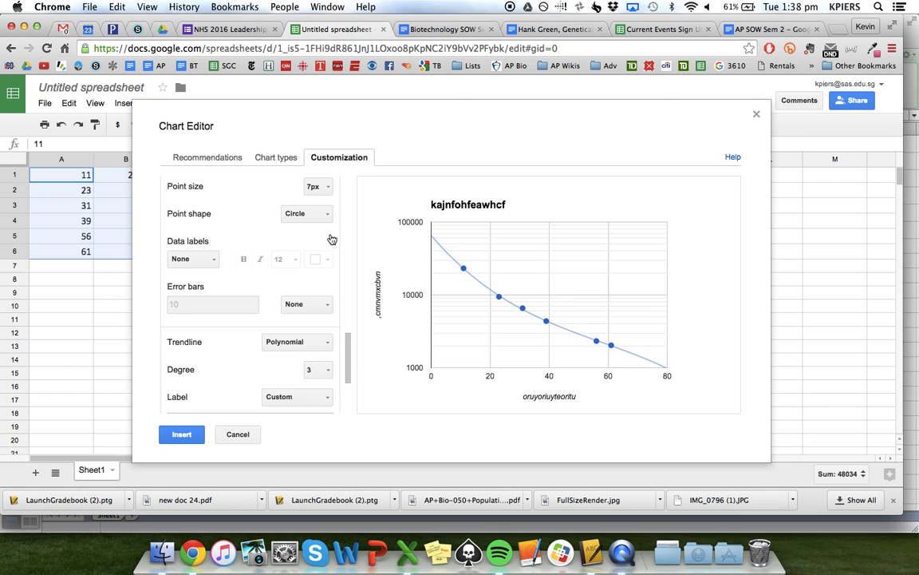
Step: Change the trendline type of data series 1 to exponential
{"action": "left_click", "coordinate": [328, 344]}
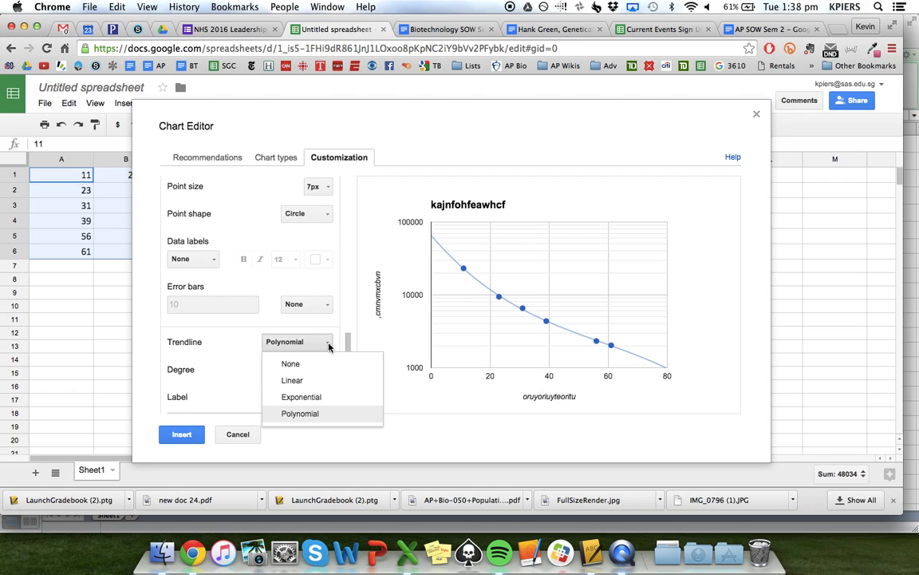
{"action": "left_click", "coordinate": [326, 399]}
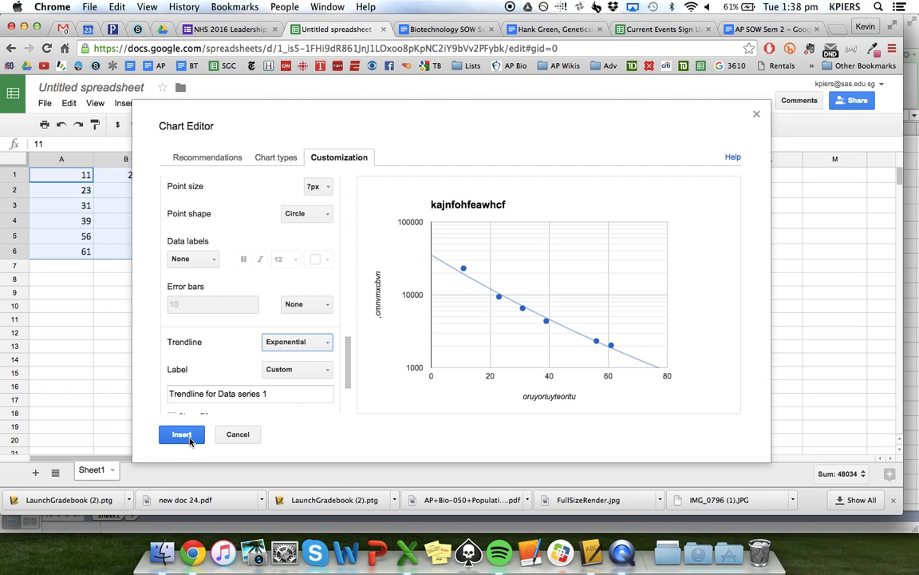
Step: Insert the finished chart into the sheet and enlarge it so that its right edge reaches column I
{"action": "left_click", "coordinate": [182, 435]}
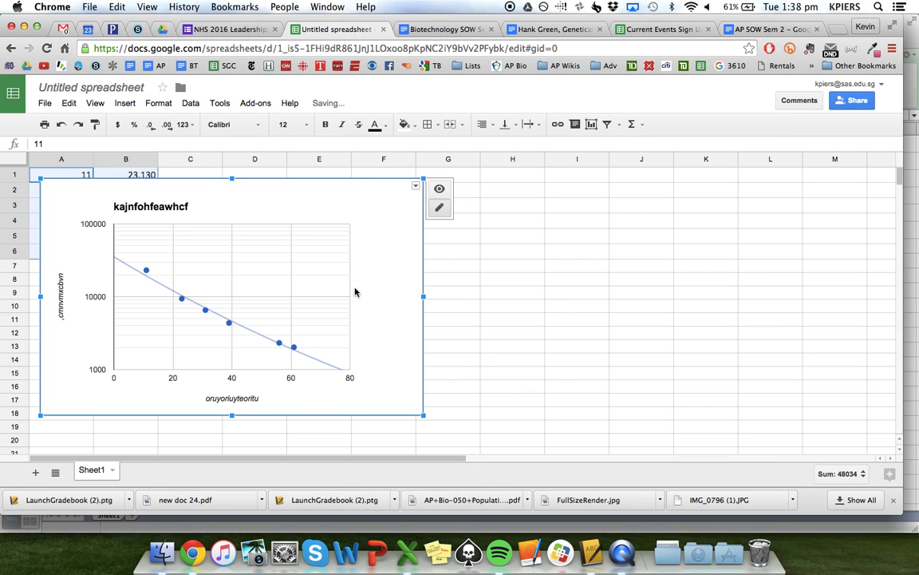
{"action": "left_click_drag", "start_coordinate": [424, 416], "coordinate": [592, 445]}
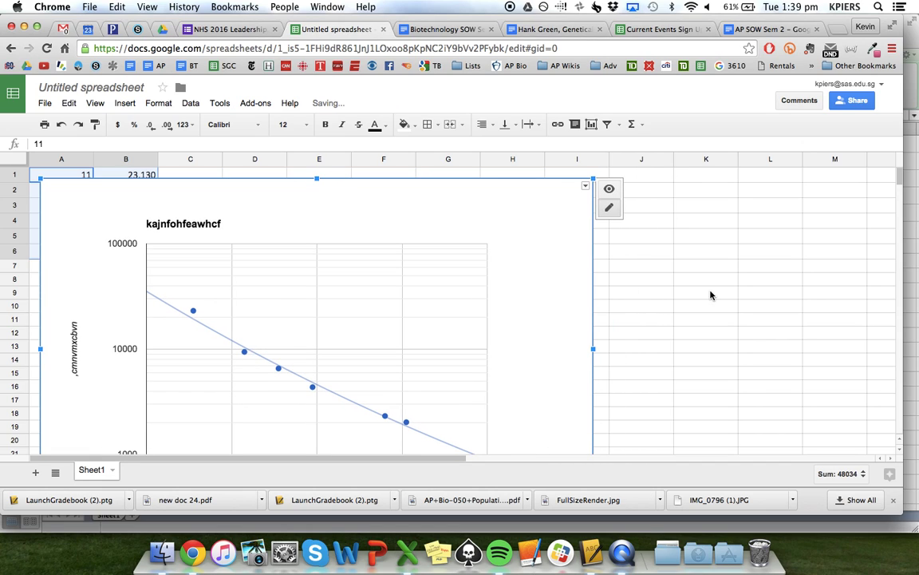